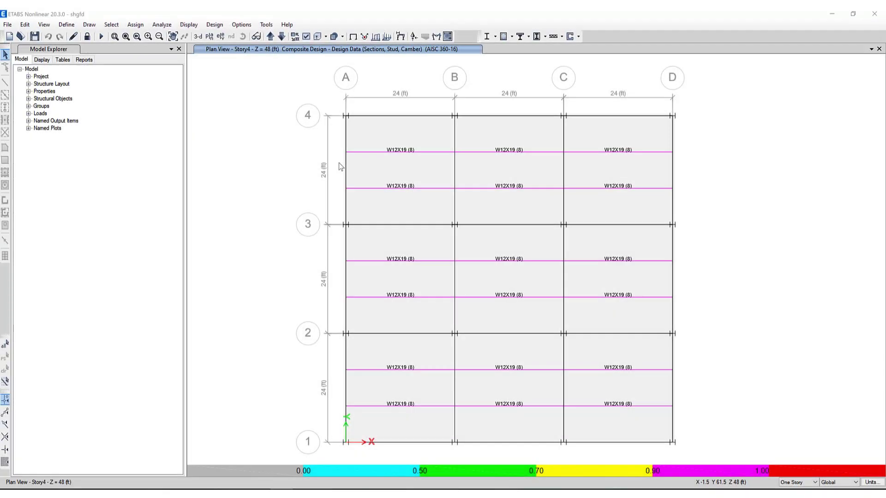
Open the Analyze menu for the Story4 composite design model
left_click(161, 26)
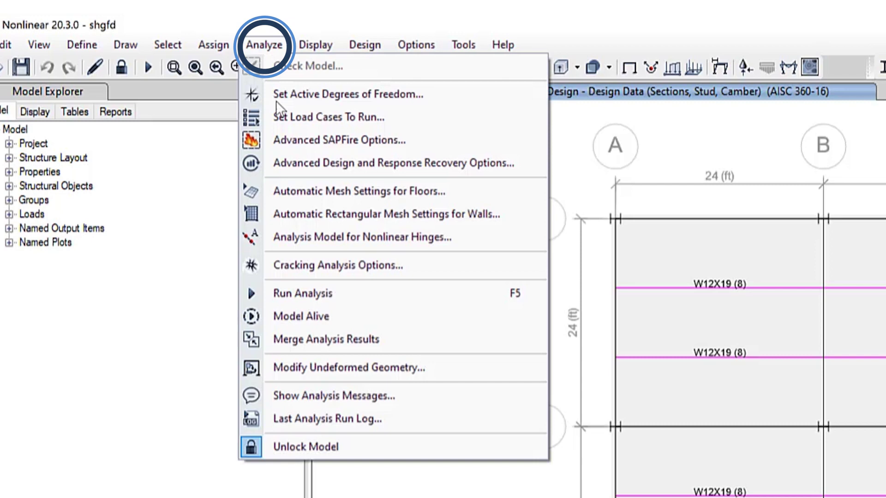
Run the structural analysis, then start the composite beam design check
left_click(321, 287)
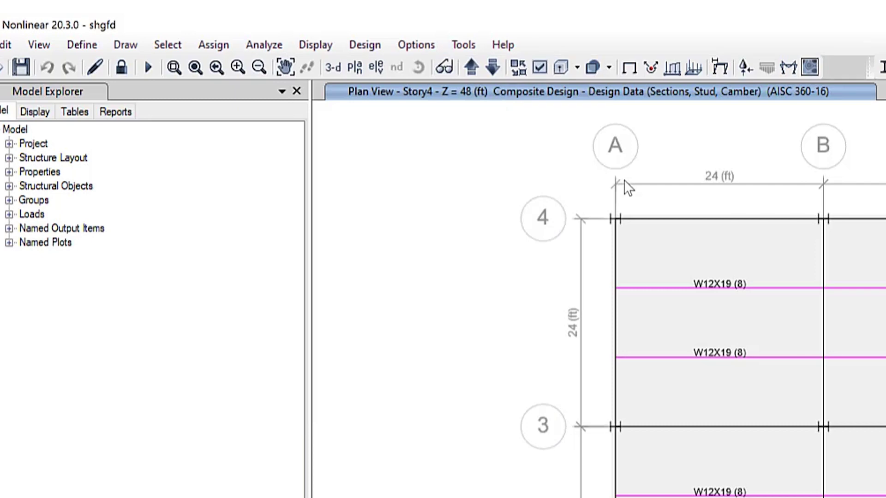
left_click(371, 45)
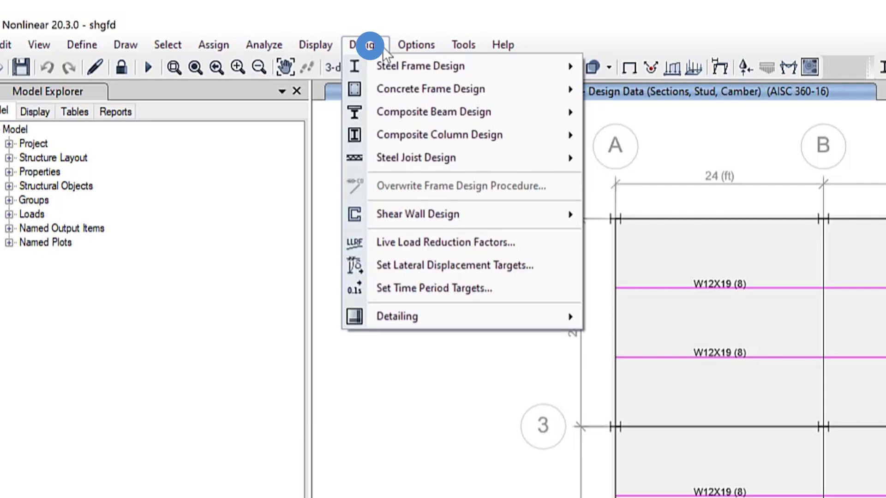
left_click(431, 112)
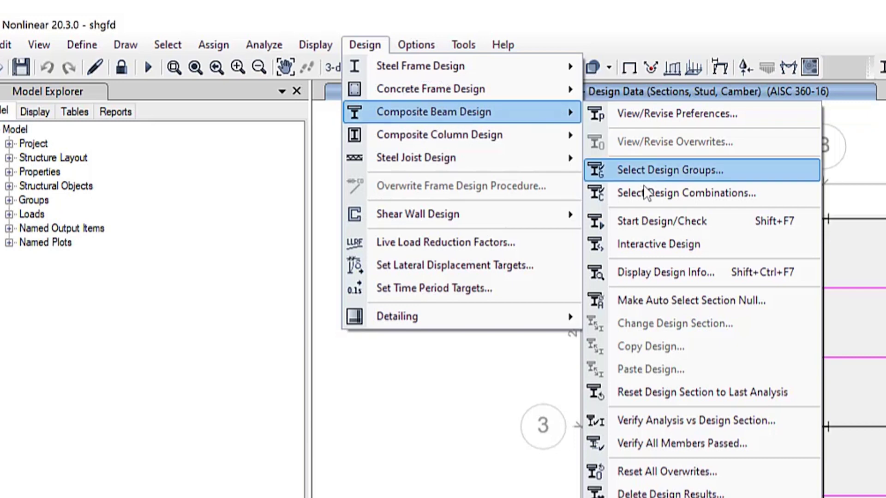
left_click(651, 224)
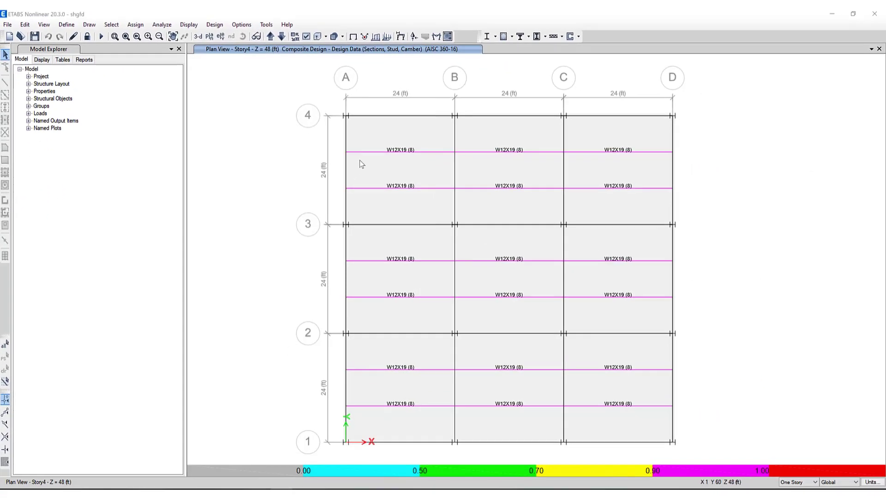
Select the top-left W12X19 beam (B30) to bring up its interactive design review
left_click(399, 152)
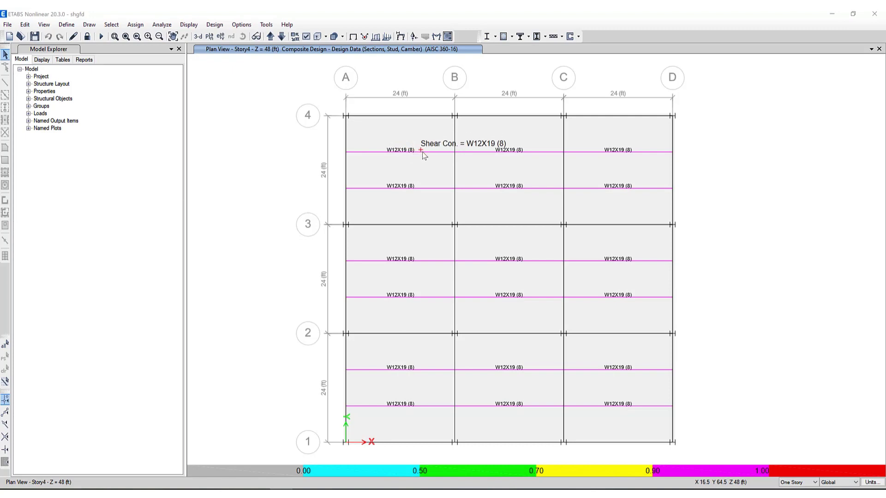
left_click(423, 154)
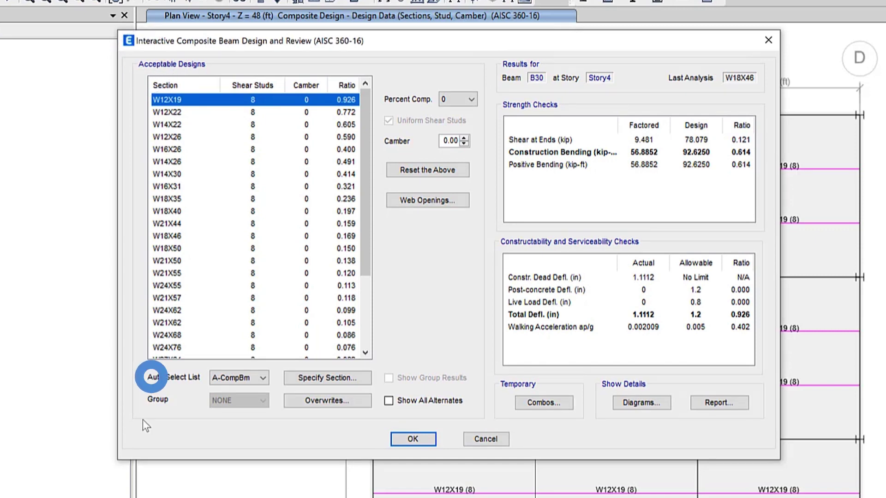
left_click(245, 378)
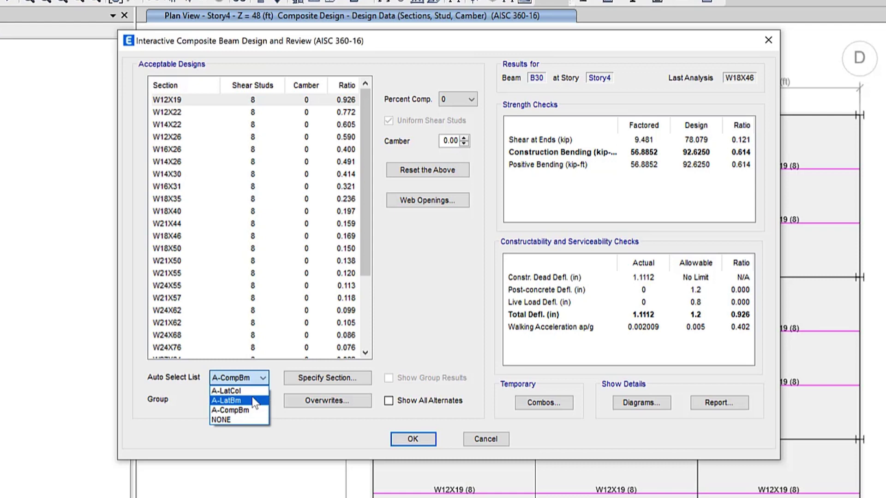
left_click(249, 410)
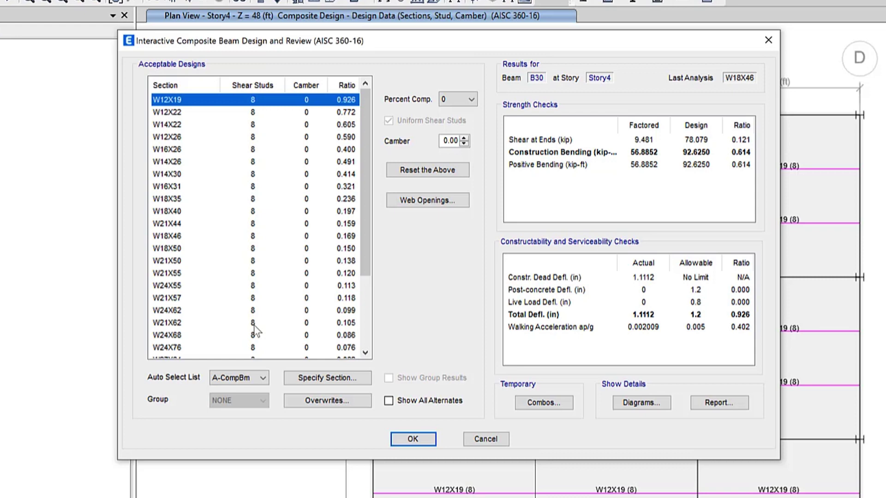
left_click(167, 104)
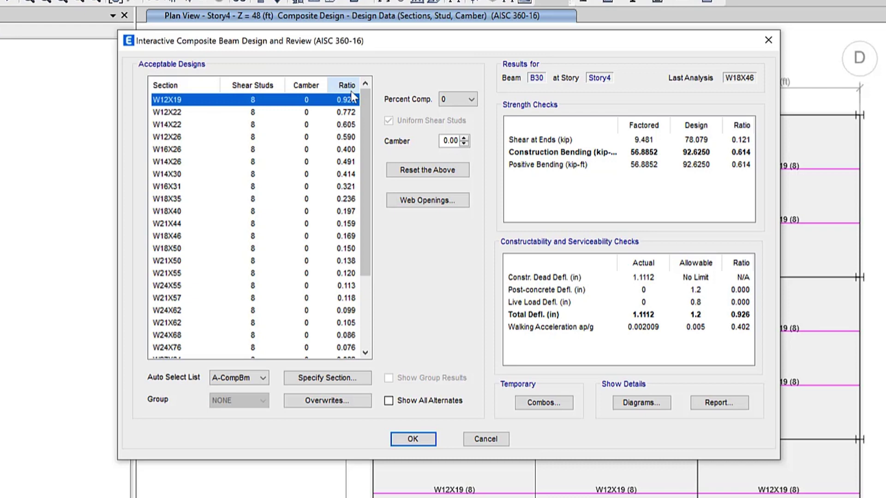
left_click_drag(410, 48, 334, 36)
left_click(119, 99)
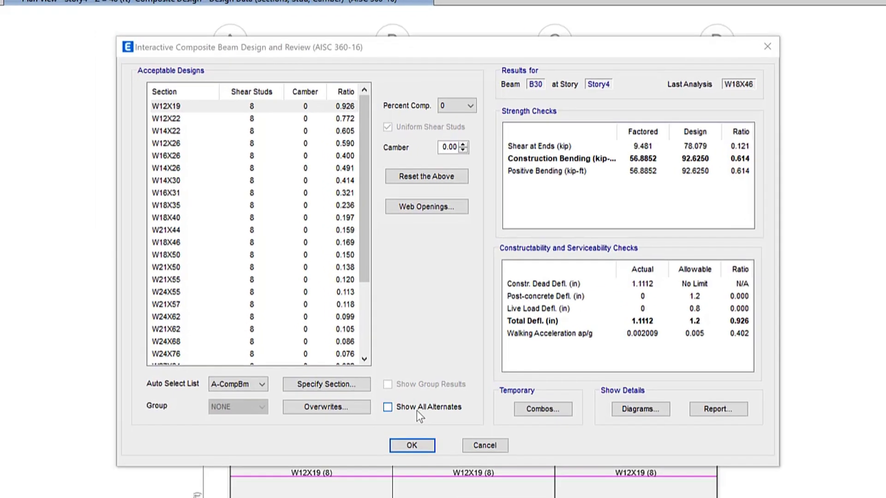
left_click(471, 323)
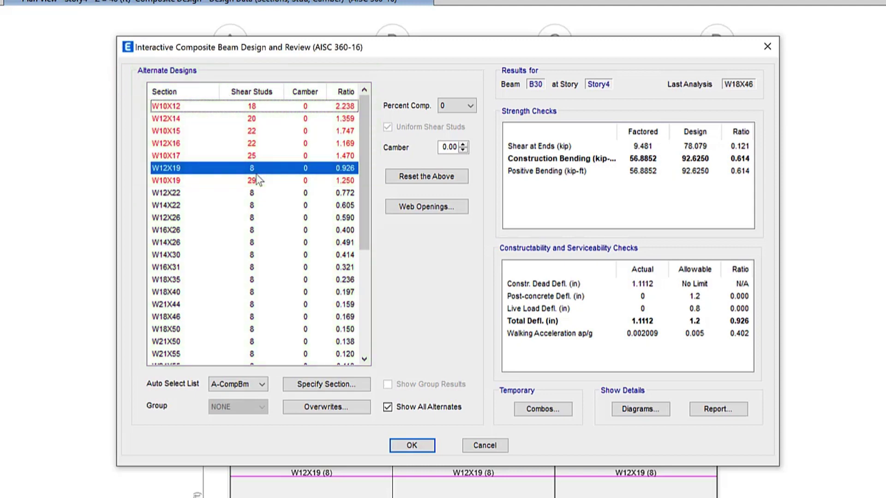
left_click(389, 408)
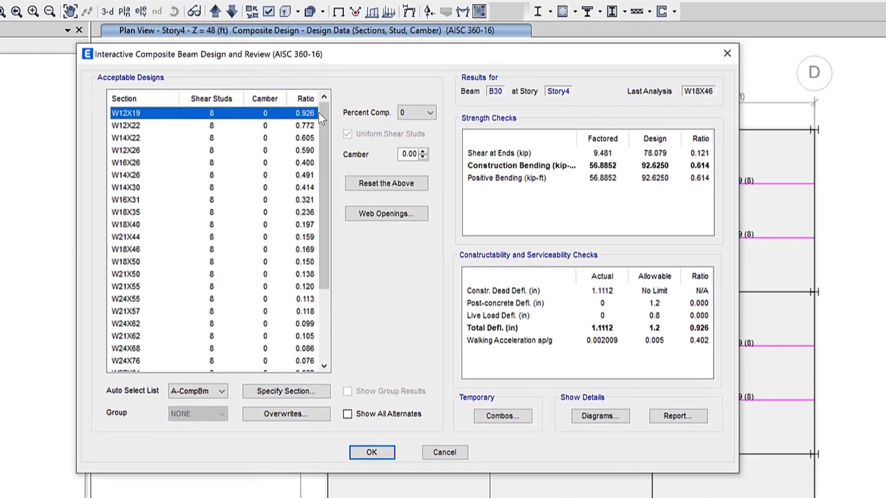
left_click(404, 112)
left_click(431, 112)
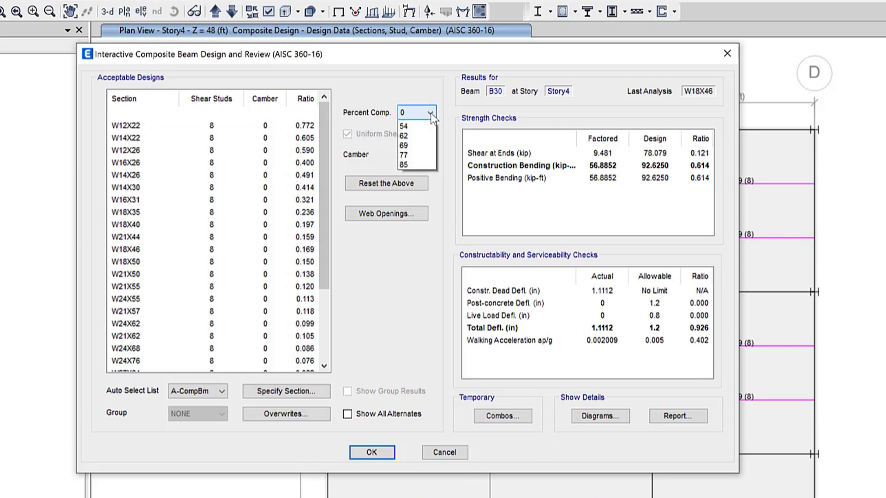
left_click(427, 137)
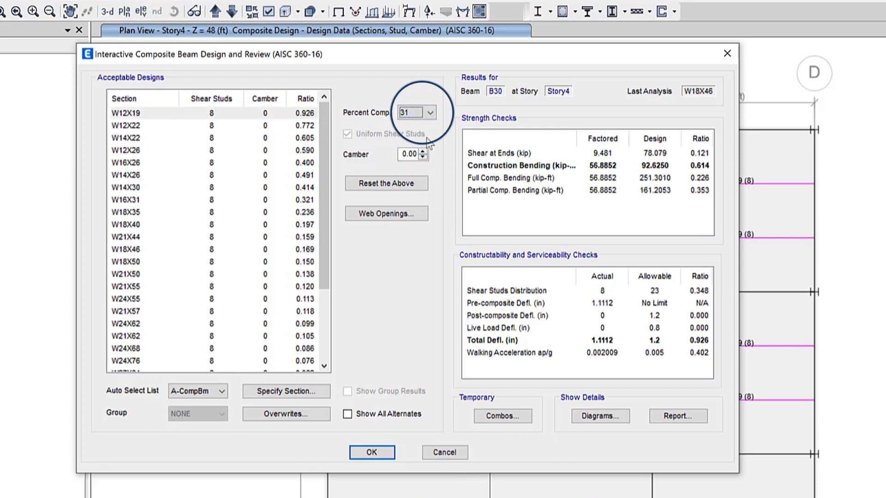
left_click(421, 115)
left_click(420, 152)
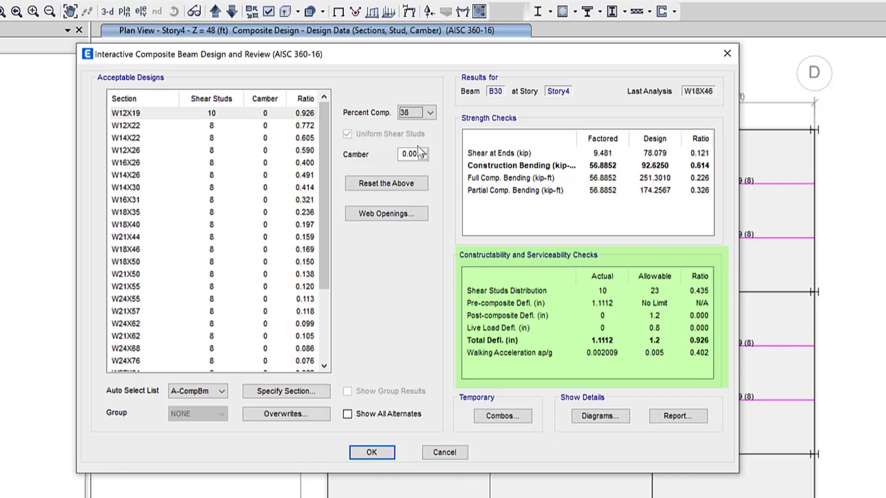
left_click(420, 114)
left_click(422, 183)
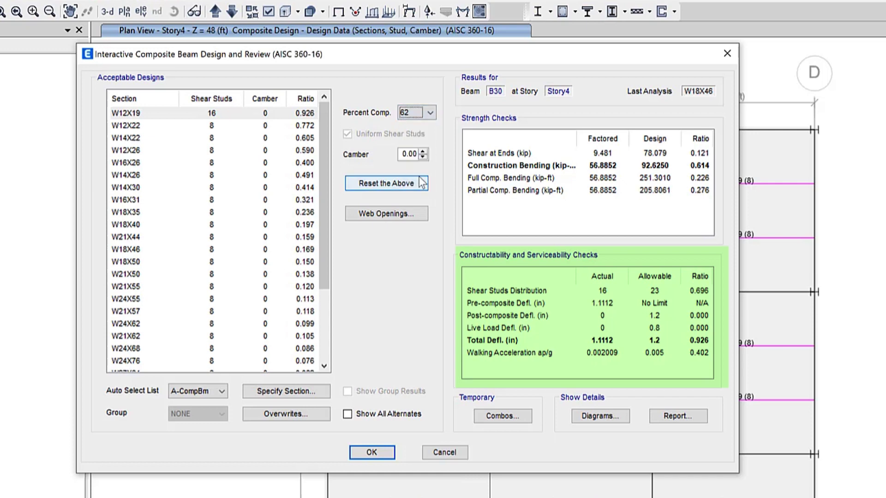
left_click(421, 113)
left_click(414, 190)
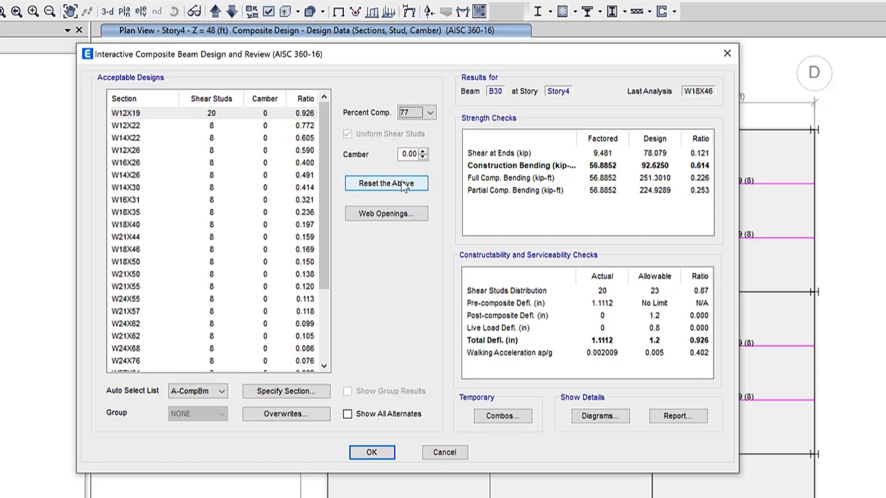
left_click(430, 113)
left_click(424, 126)
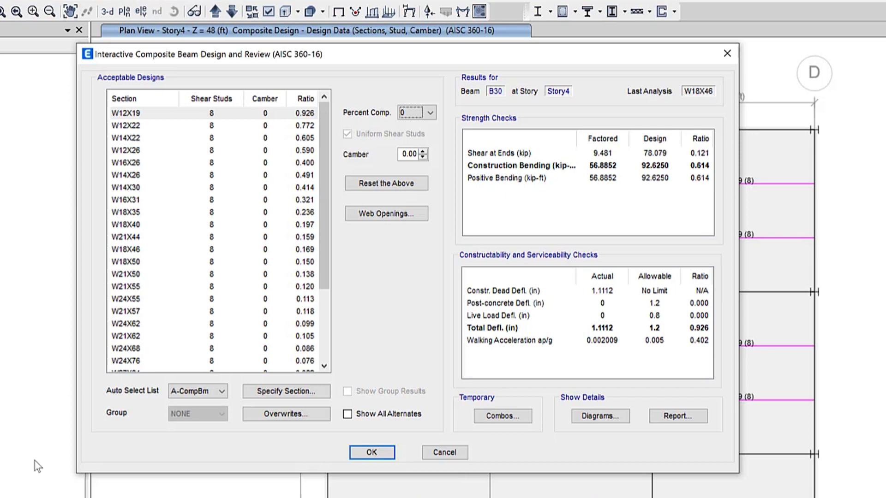
Raise the W12X19 camber to 0.75 in, lowering its ratio to 0.614
left_click(445, 452)
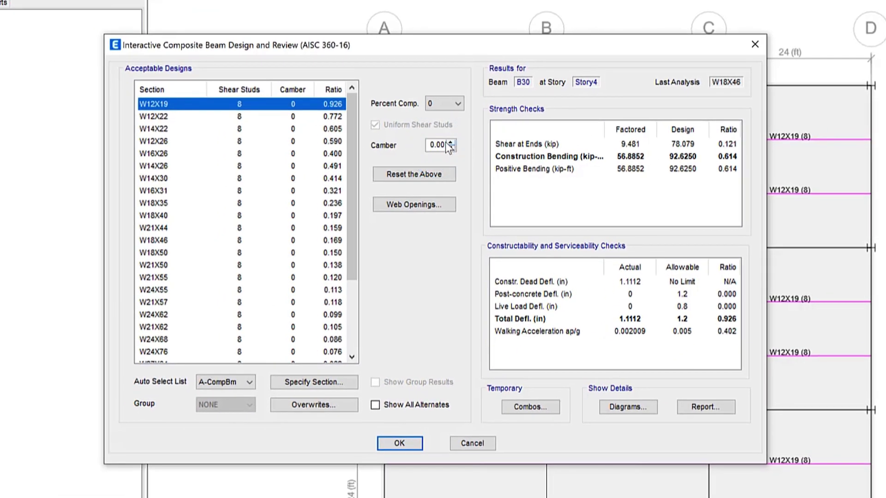
left_click(450, 142)
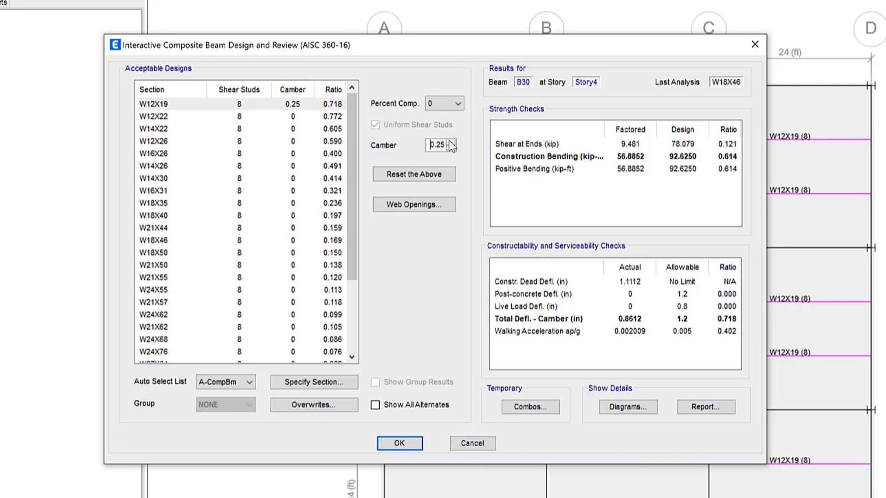
left_click(451, 142)
left_click(450, 143)
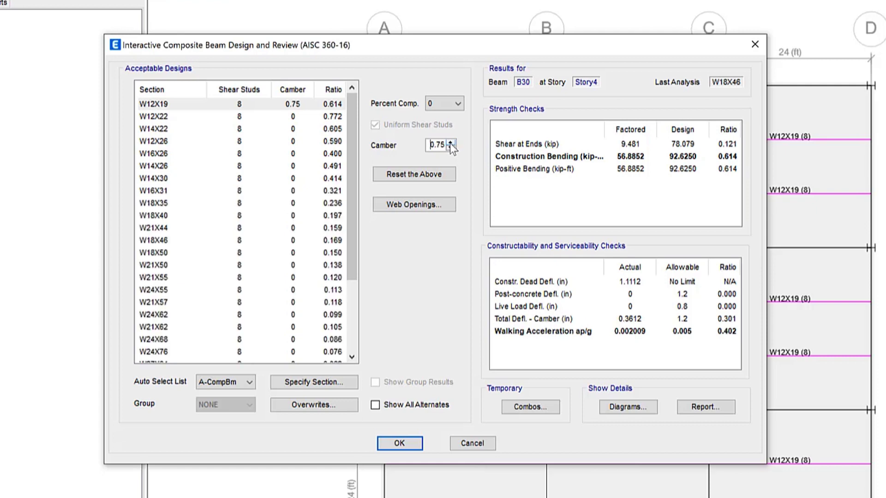
Select W14X26 and give it a 0.75 in camber, dropping its ratio to 0.377
left_click(242, 166)
left_click(452, 144)
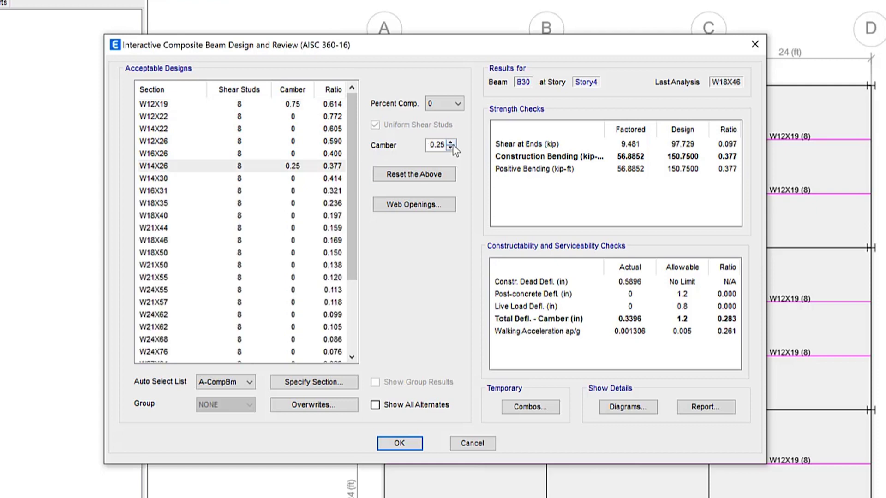
left_click(451, 144)
left_click(451, 144)
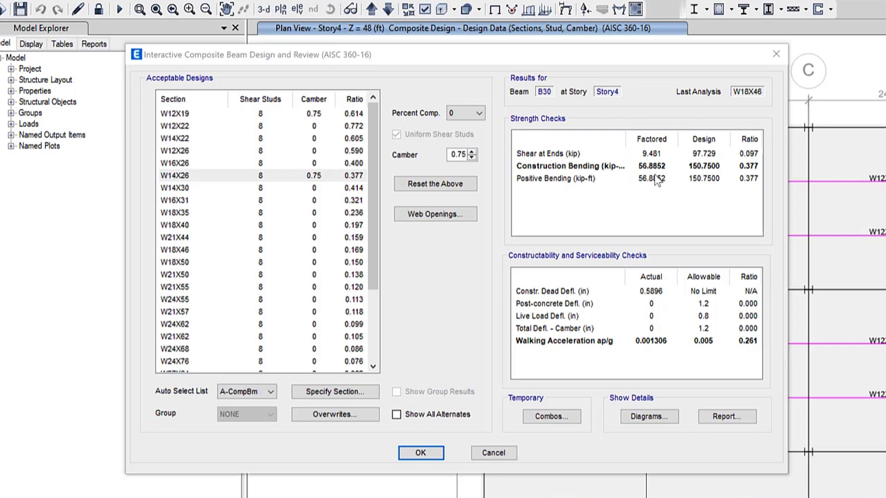
Bring the beam B29 design review window into focus
left_click(637, 176)
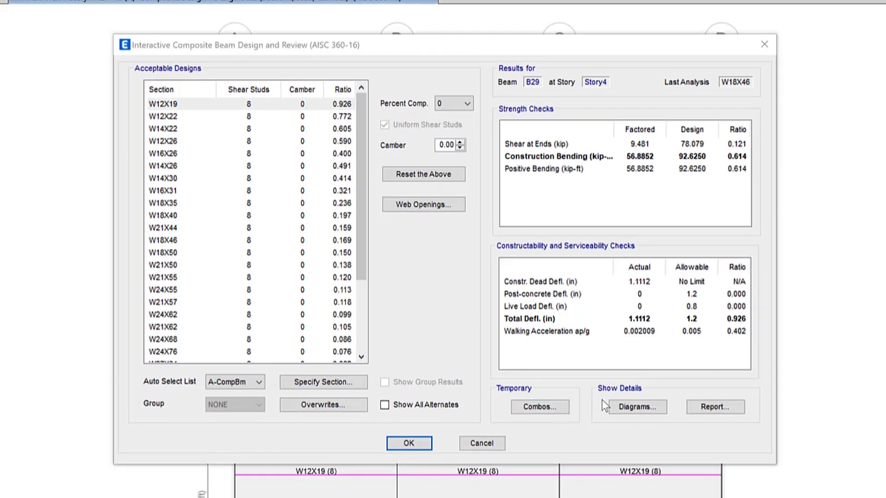
View and dismiss B29's force diagrams, then show its detailed design report
left_click(637, 407)
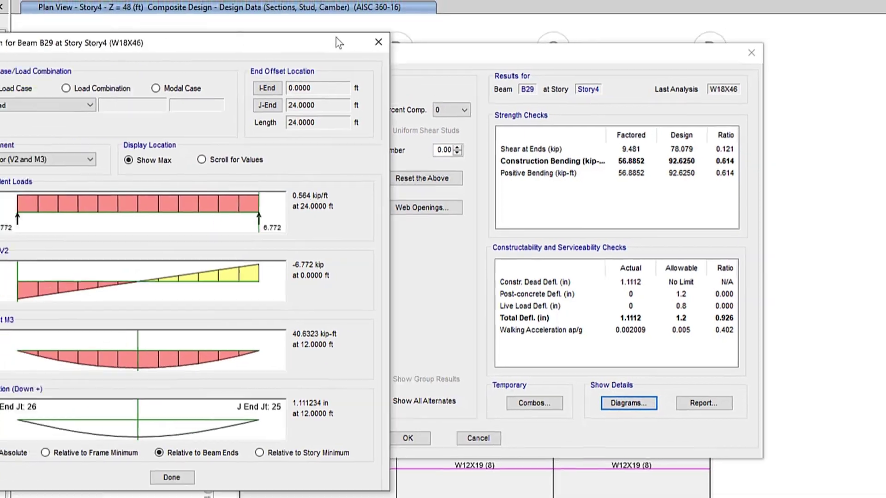
left_click_drag(331, 17, 450, 9)
left_click(503, 30)
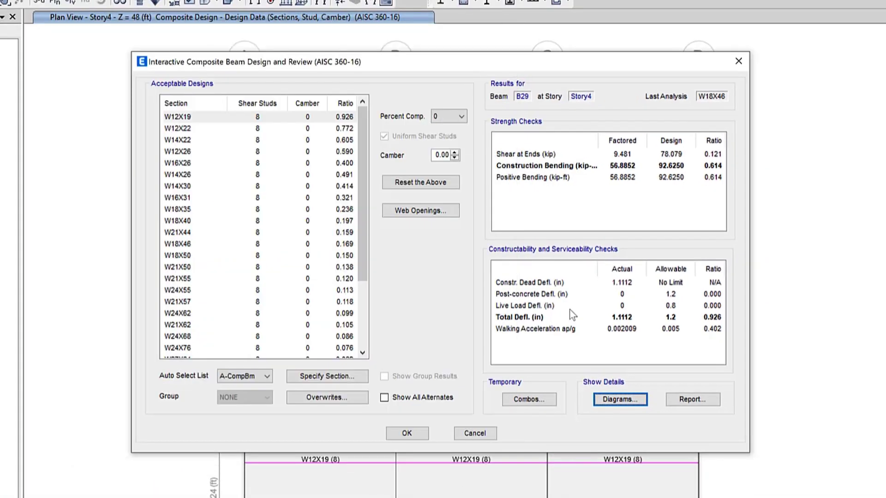
left_click(692, 400)
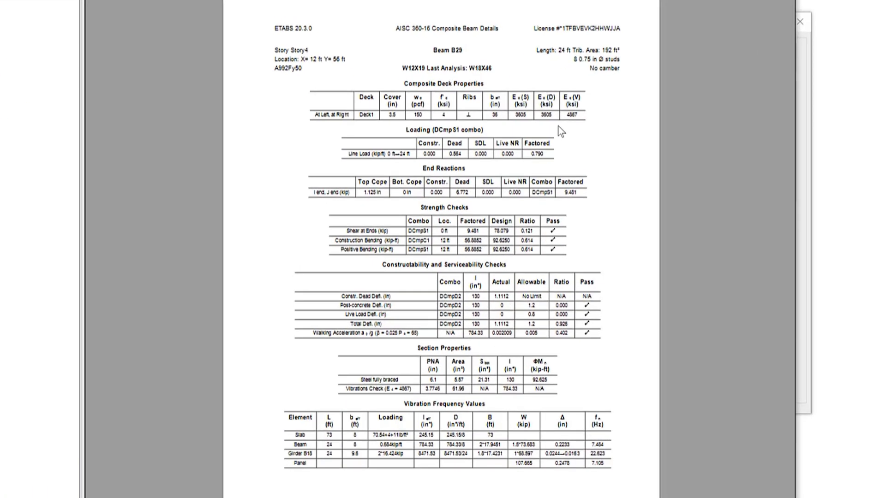